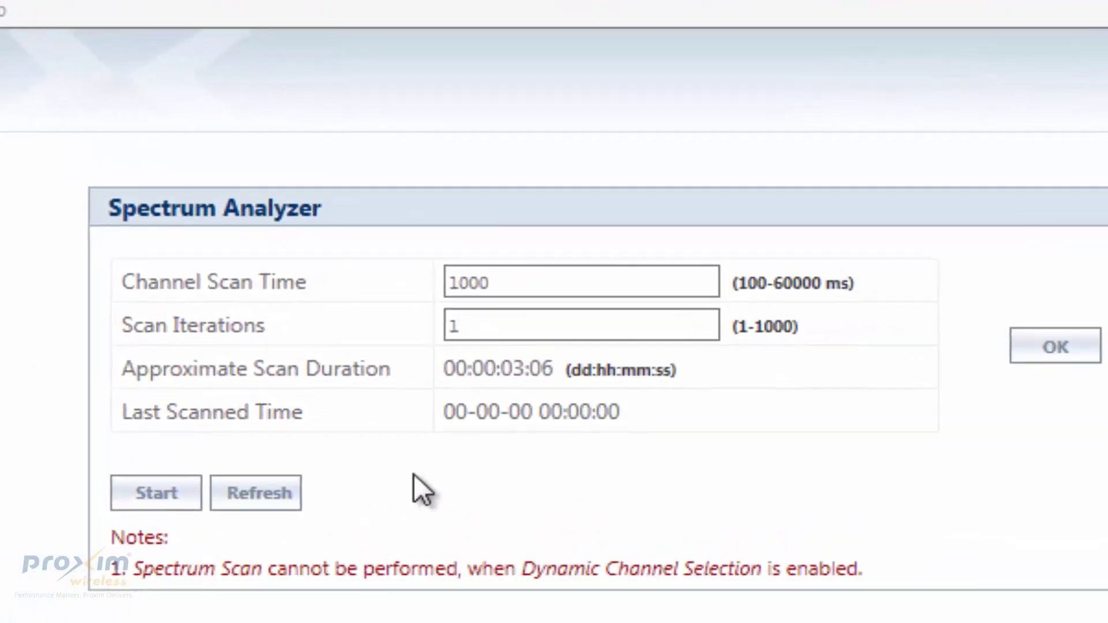
Edit the 1000 ms Channel Scan Time value in the Spectrum Analyzer settings.
left_click(571, 286)
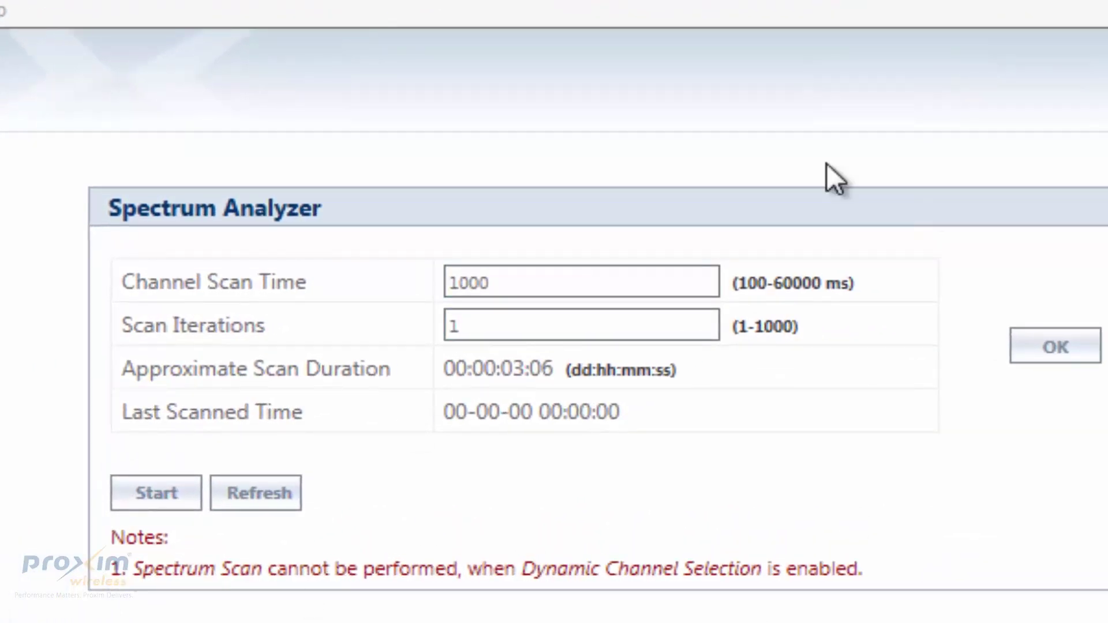
left_click(575, 290)
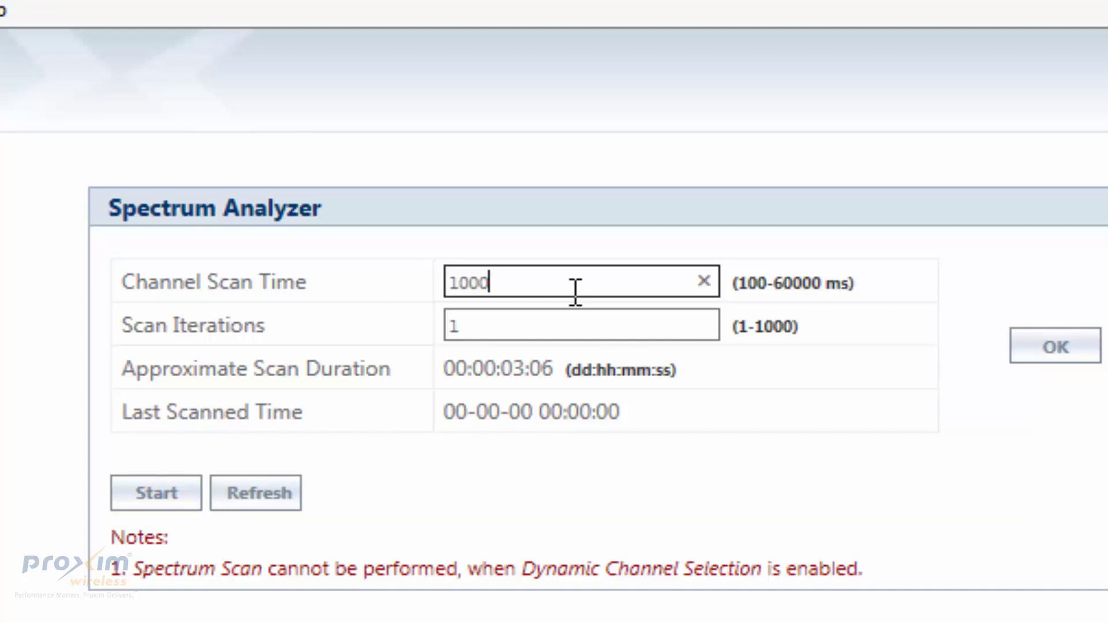
Edit the Scan Iterations value for the spectrum scan.
left_click(557, 329)
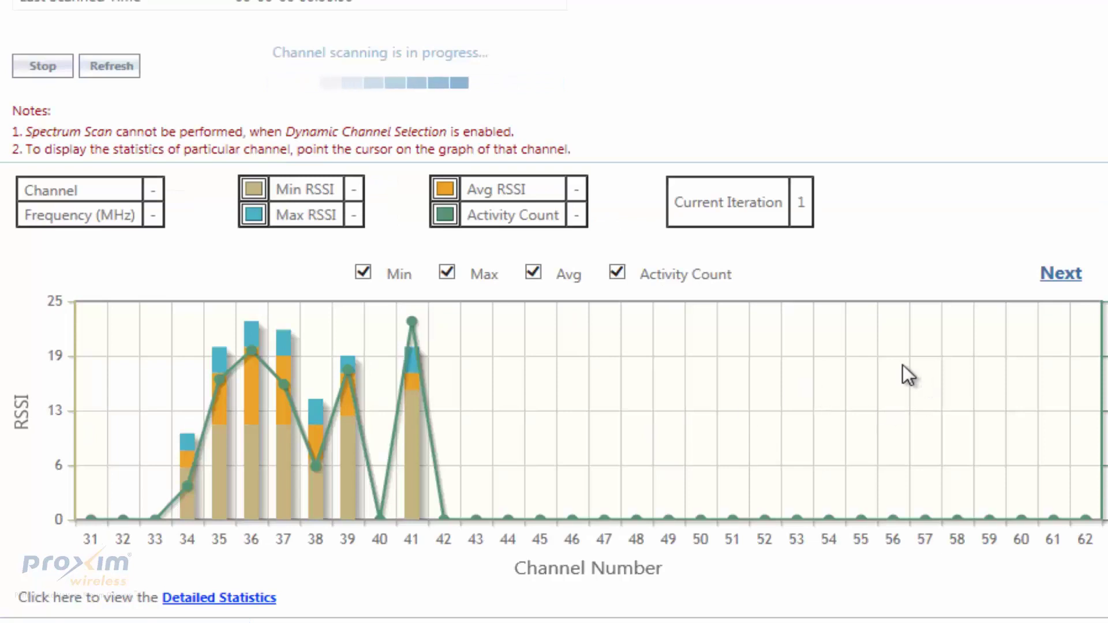
Page the RSSI graph forward two channel ranges to reach channel 127 onward.
left_click(1049, 277)
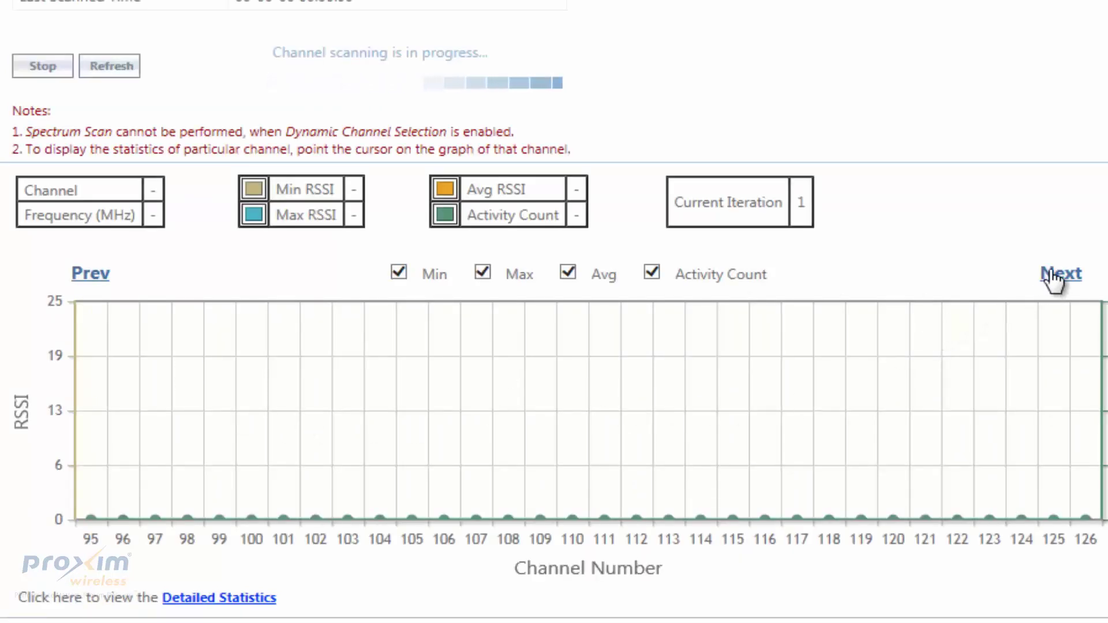
left_click(1050, 275)
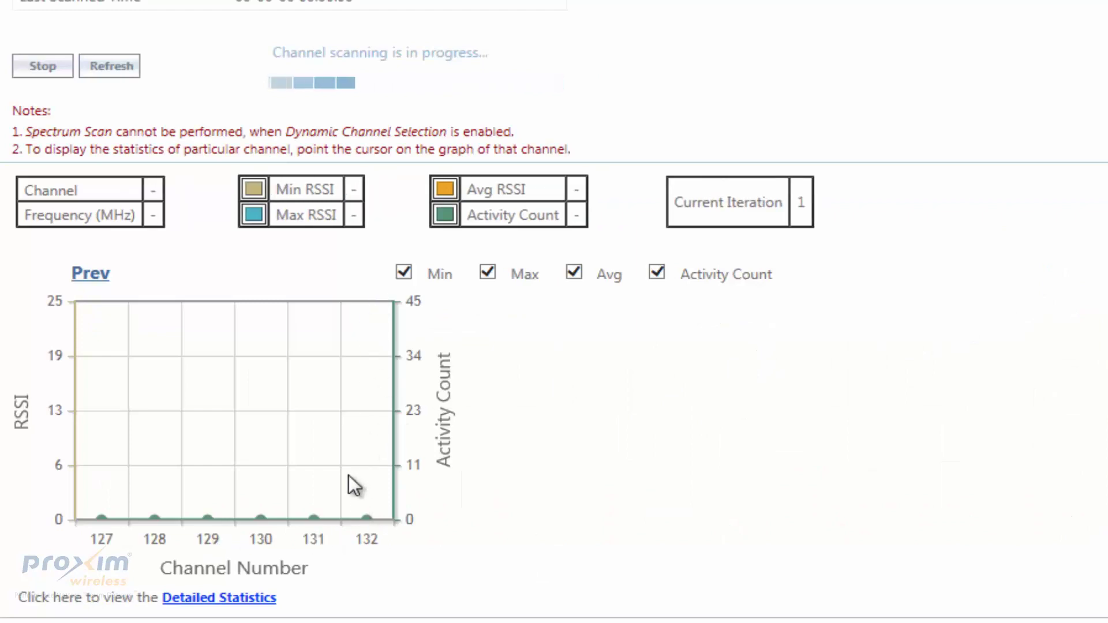
scroll(780, 515, "down", 1)
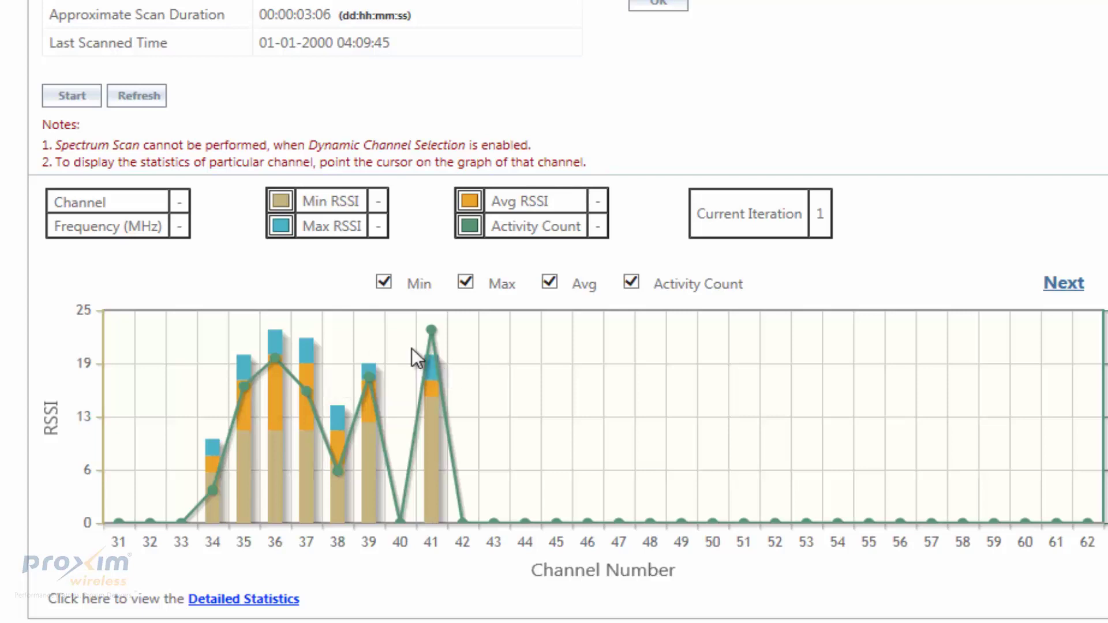
mouse_move(128, 520)
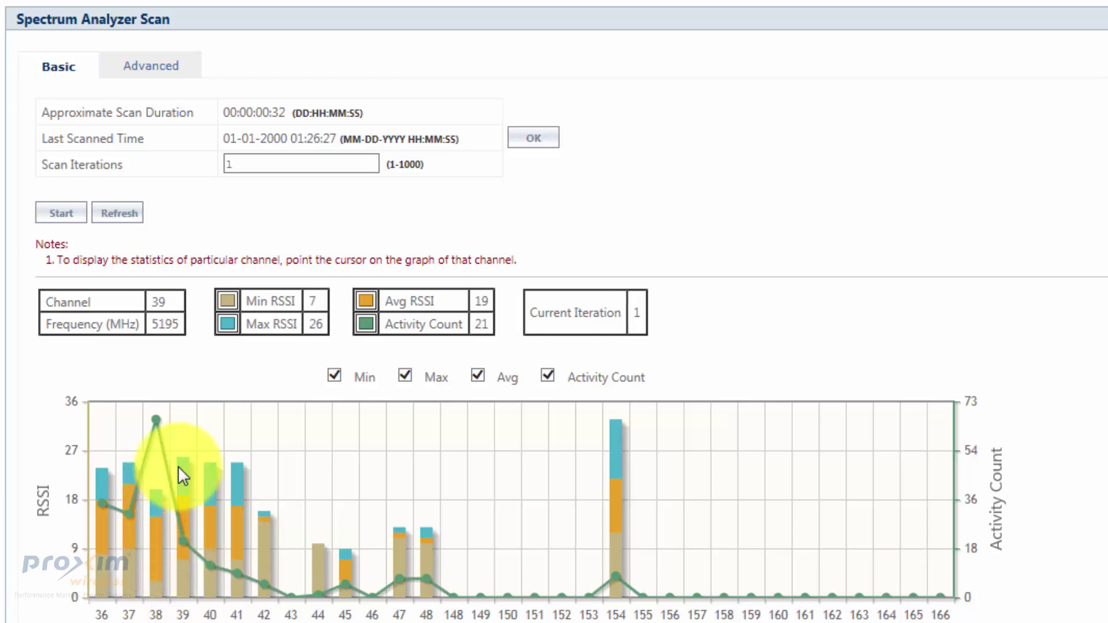
mouse_move(183, 519)
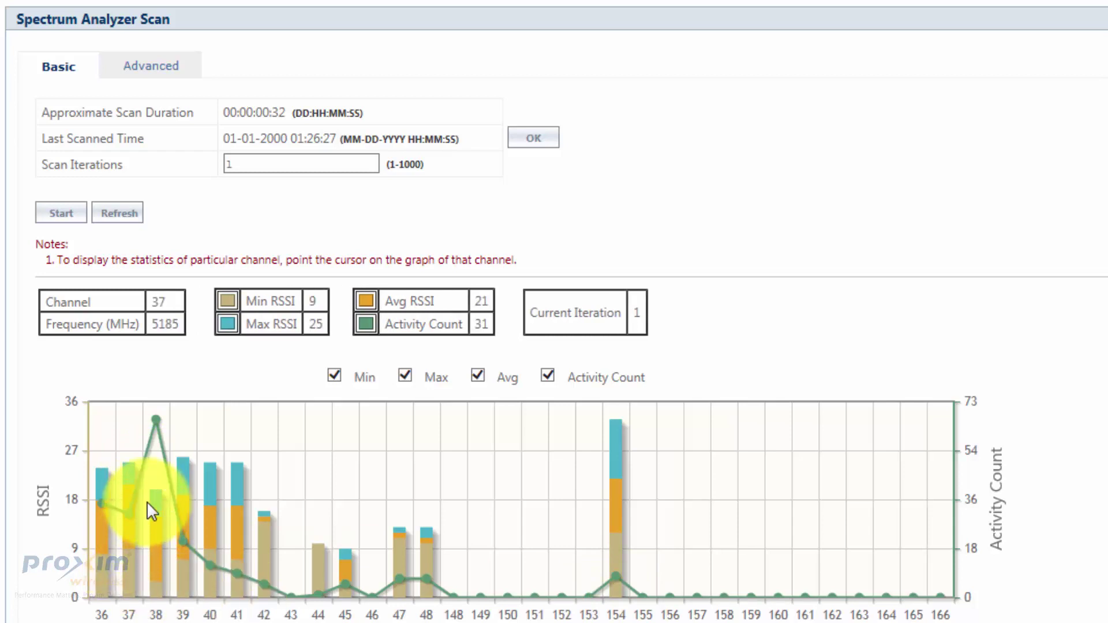
left_click(148, 86)
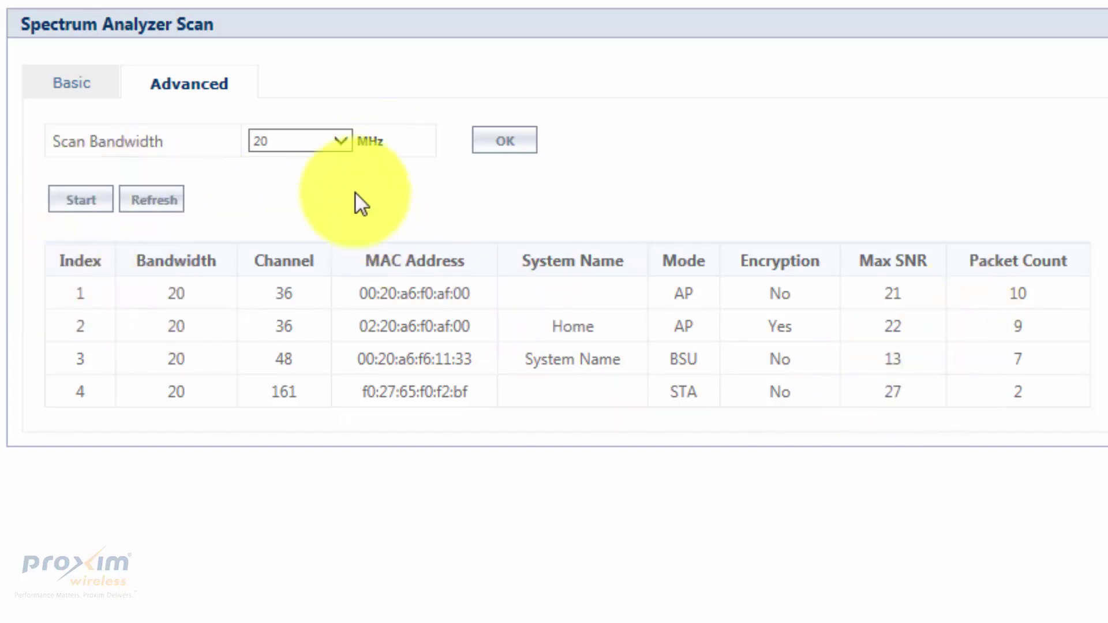
left_click(330, 143)
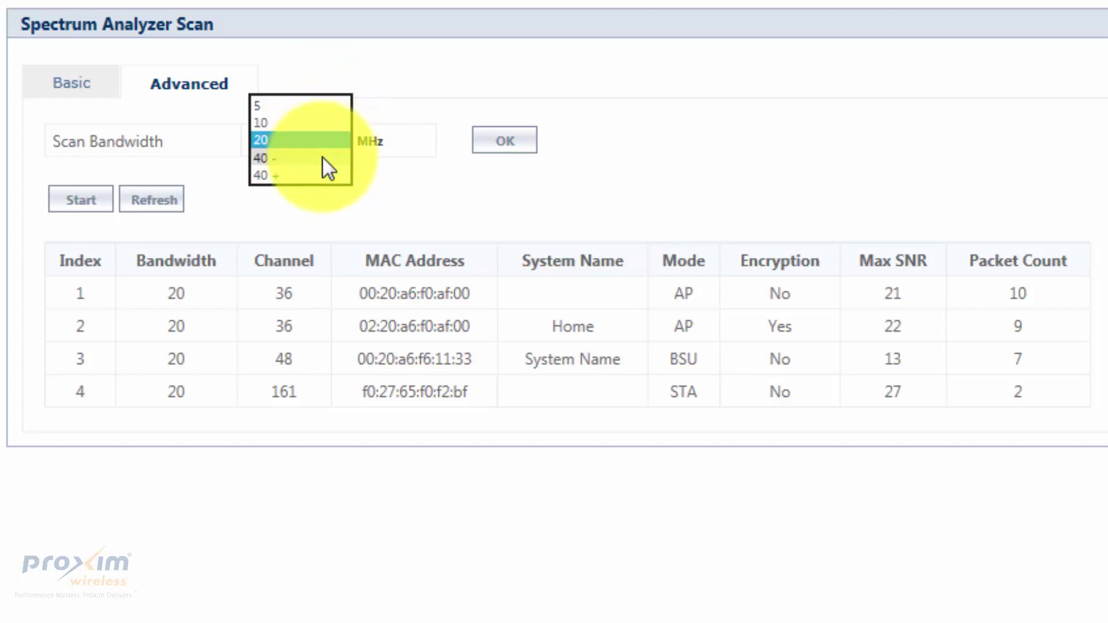
left_click(423, 179)
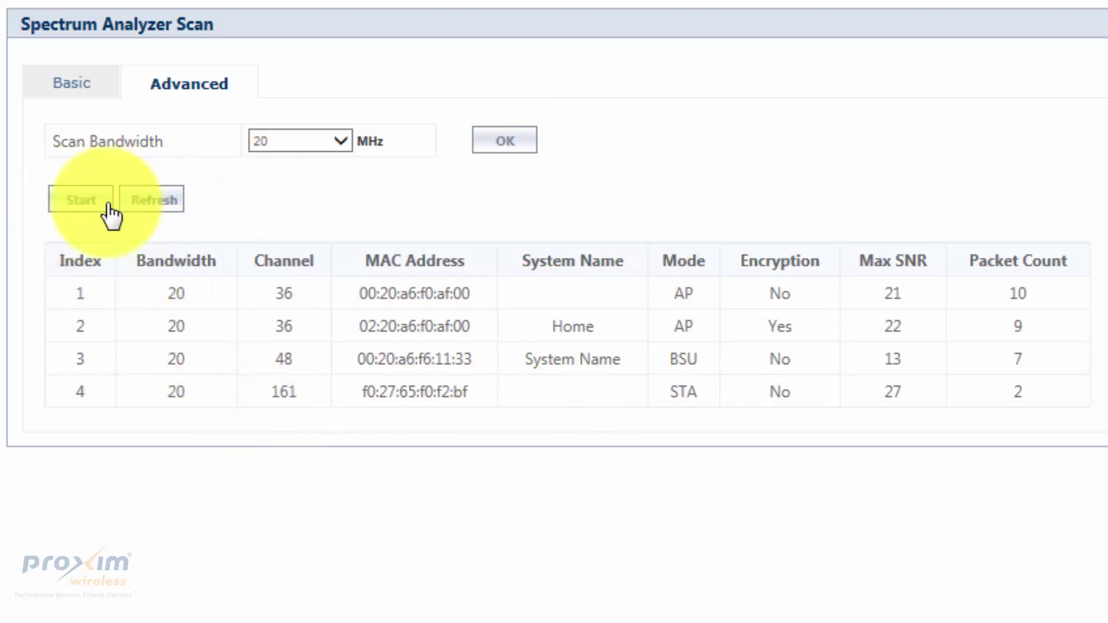
left_click(342, 142)
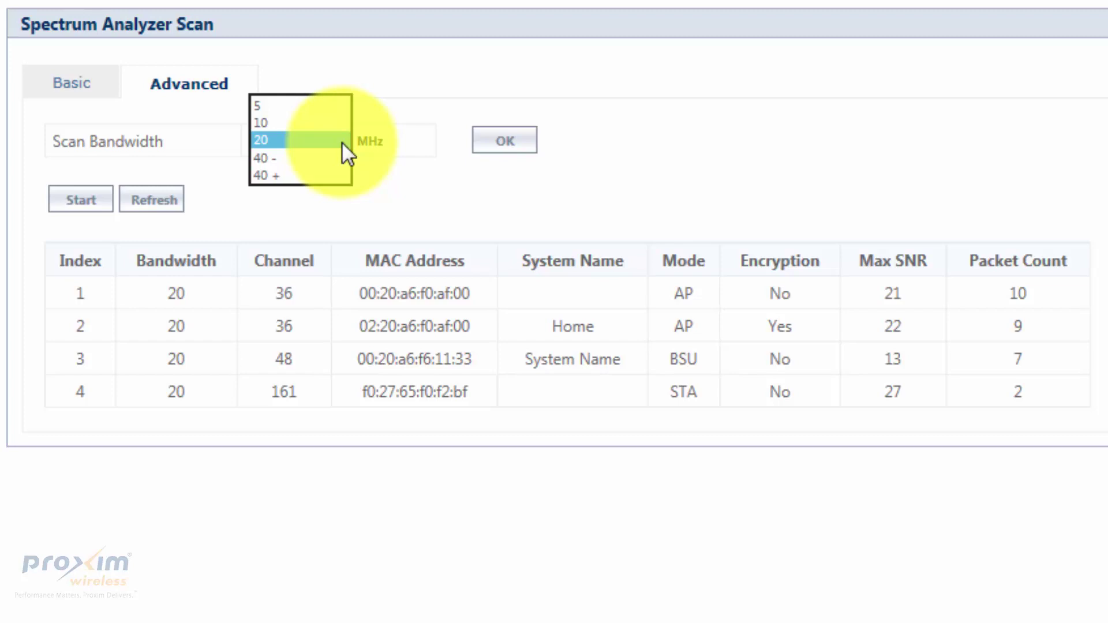
left_click(342, 141)
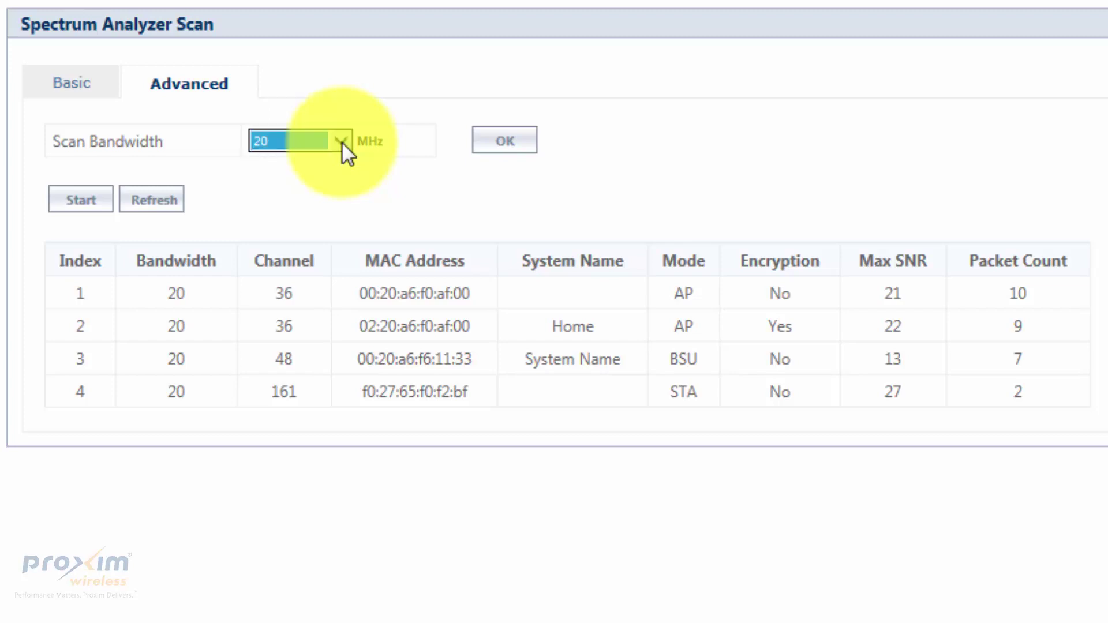
left_click(368, 199)
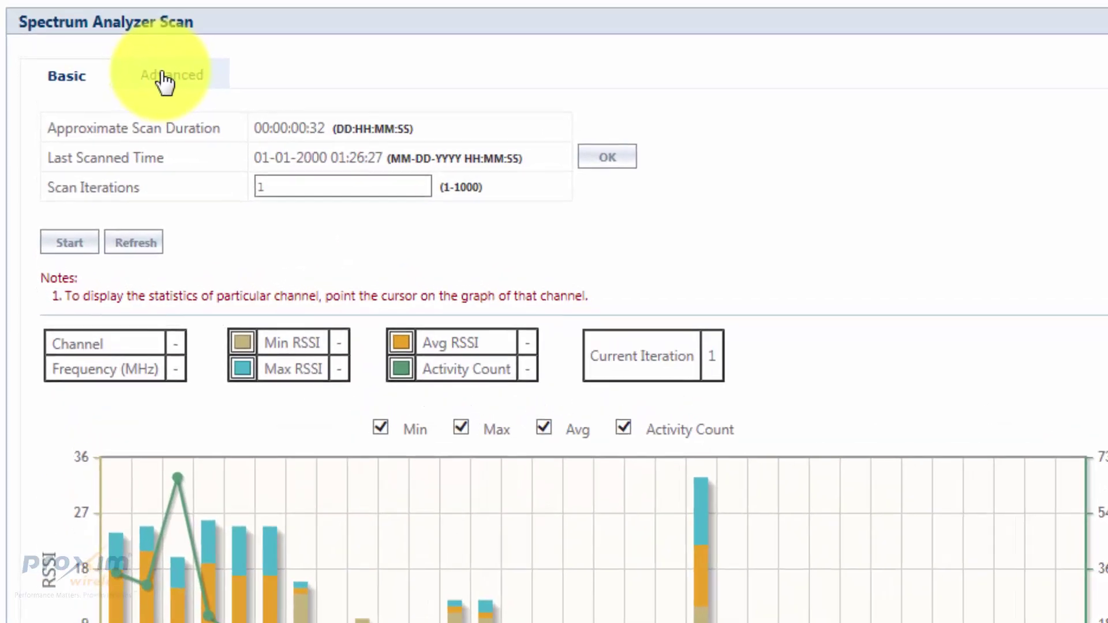
Switch to the Advanced tab showing Scan Bandwidth and the detected radios table.
left_click(146, 72)
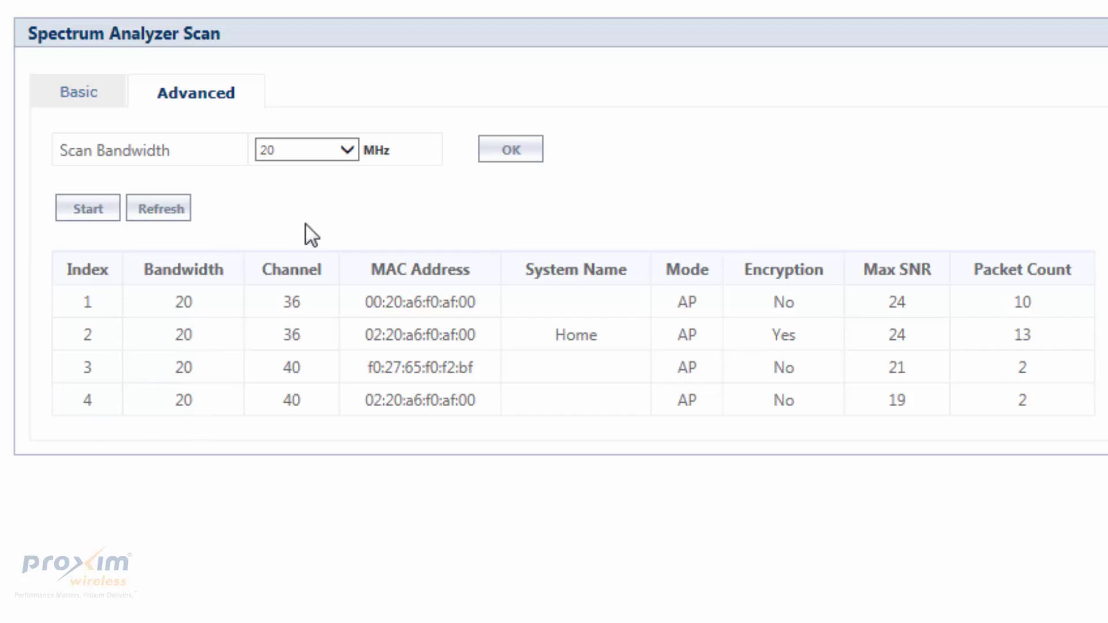
left_click(355, 154)
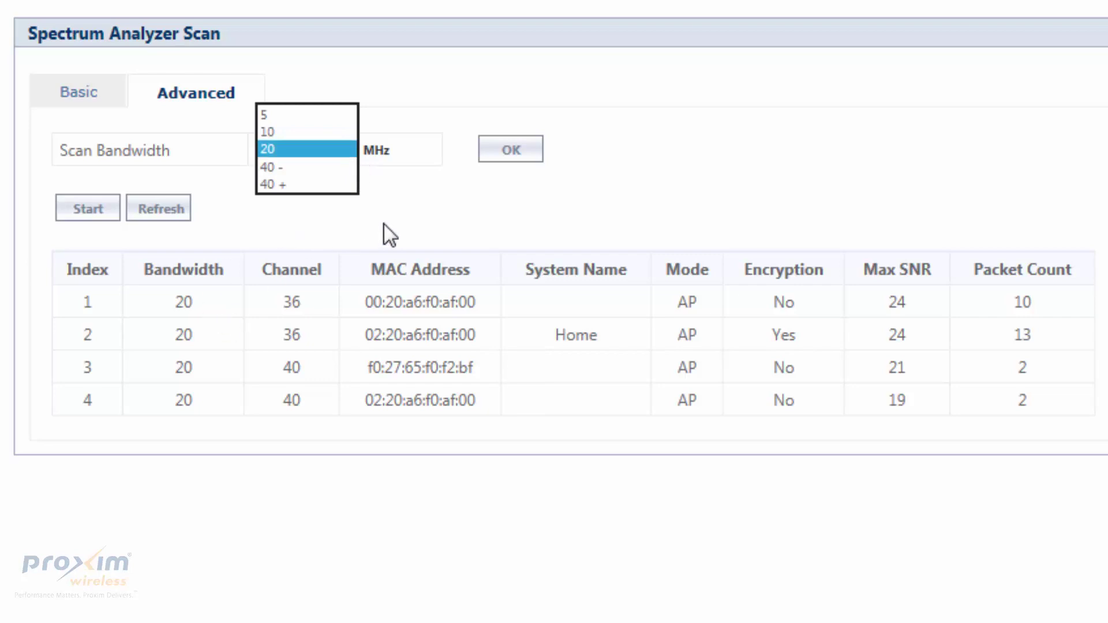
left_click(439, 216)
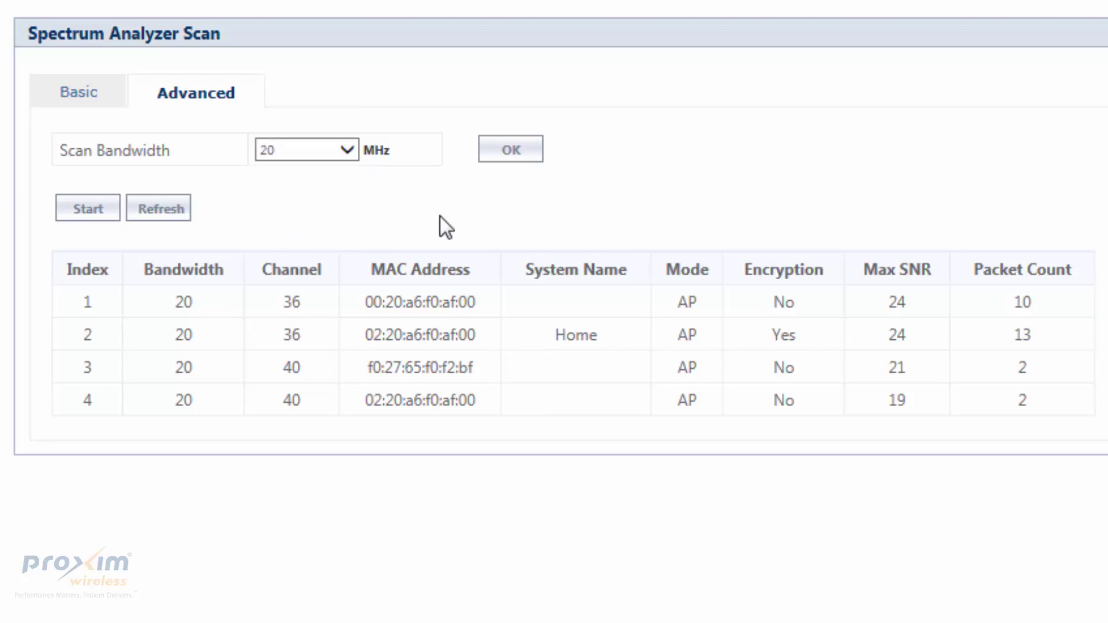